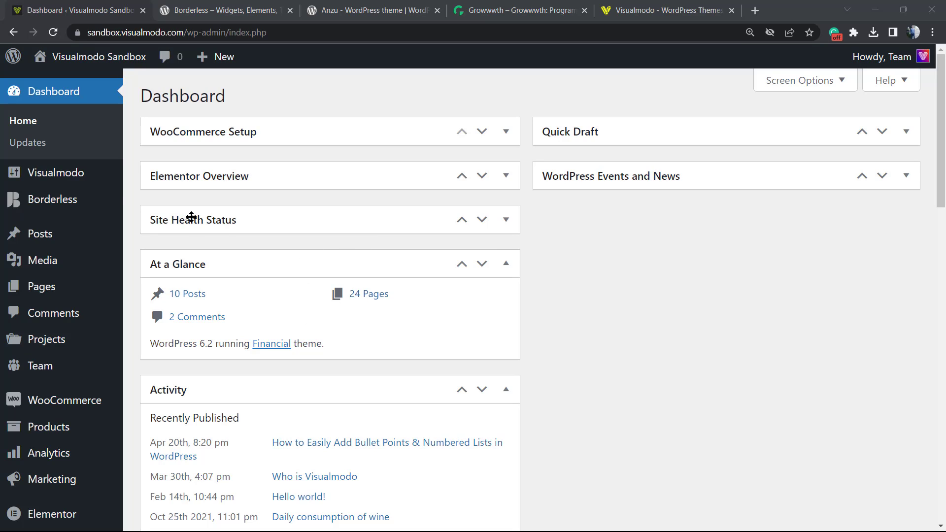
# Step: Scroll down the dashboard sidebar toward the Plugins menu
pyautogui.scroll(-4, 70, 279)
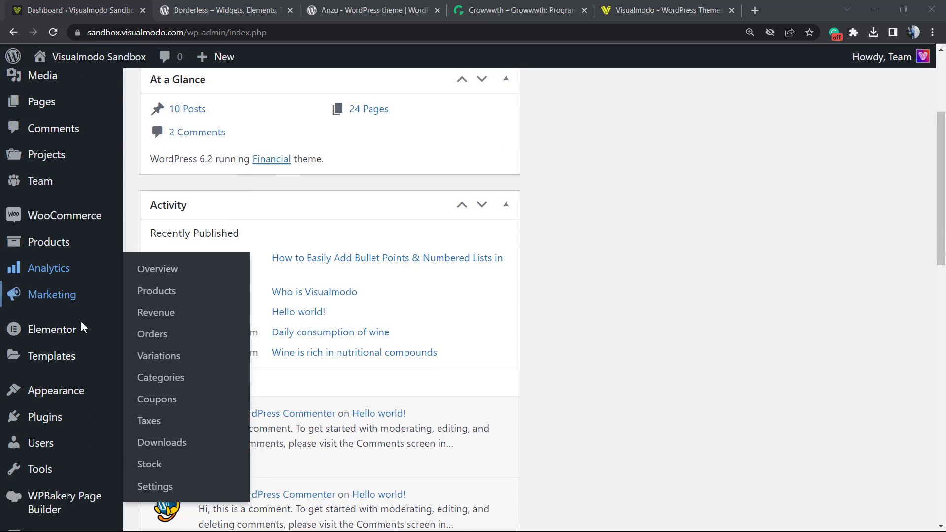
# Step: Go to the Add New Plugins page from the Plugins flyout
pyautogui.moveTo(83, 402)
pyautogui.moveTo(72, 416)
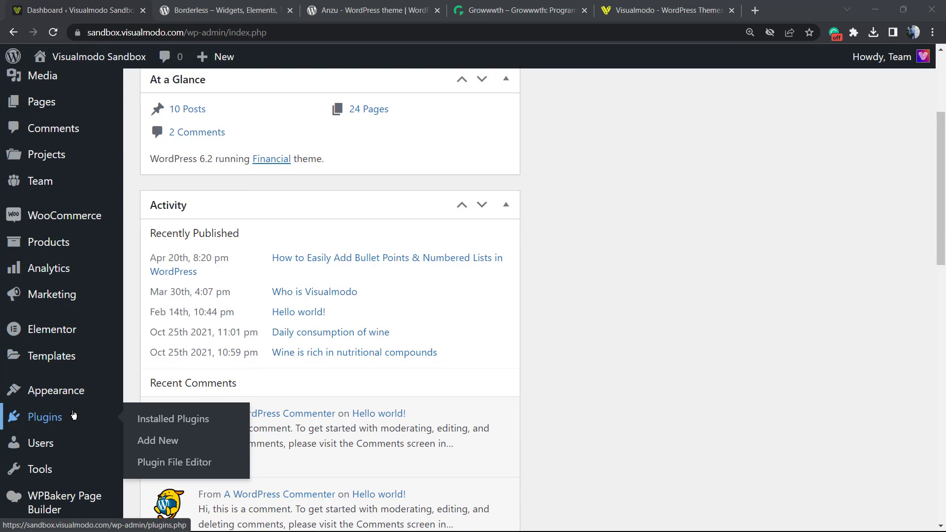
pyautogui.click(163, 442)
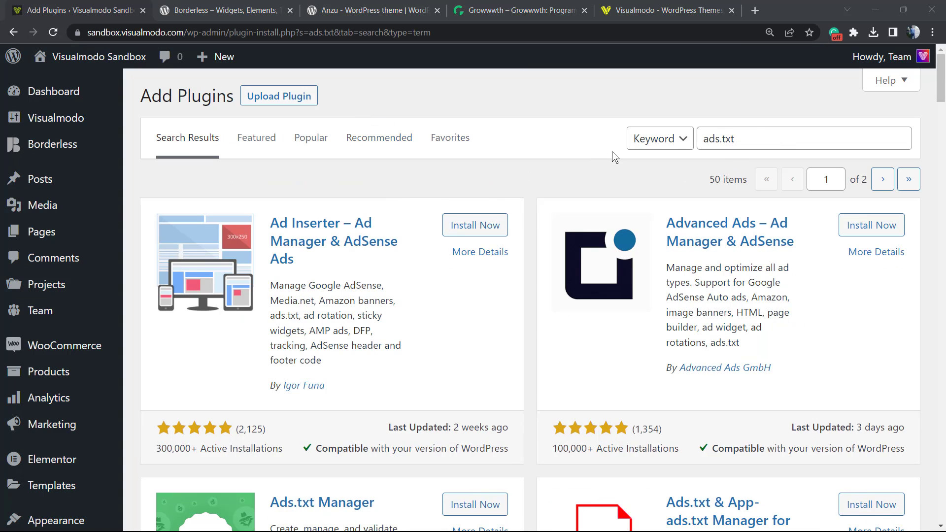
# Step: Install Ads.txt Manager by 10up from the ads.txt search results and activate it
pyautogui.scroll(-5, 378, 239)
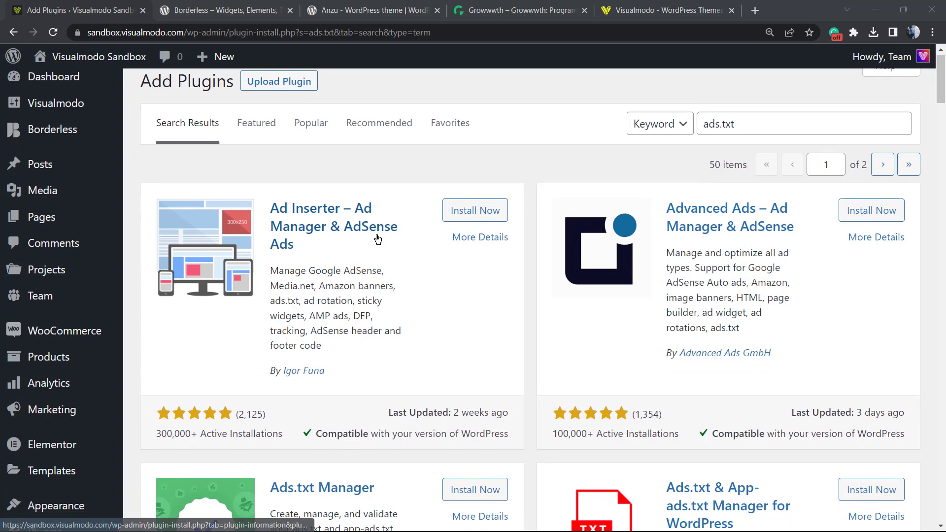
pyautogui.scroll(-1, 380, 239)
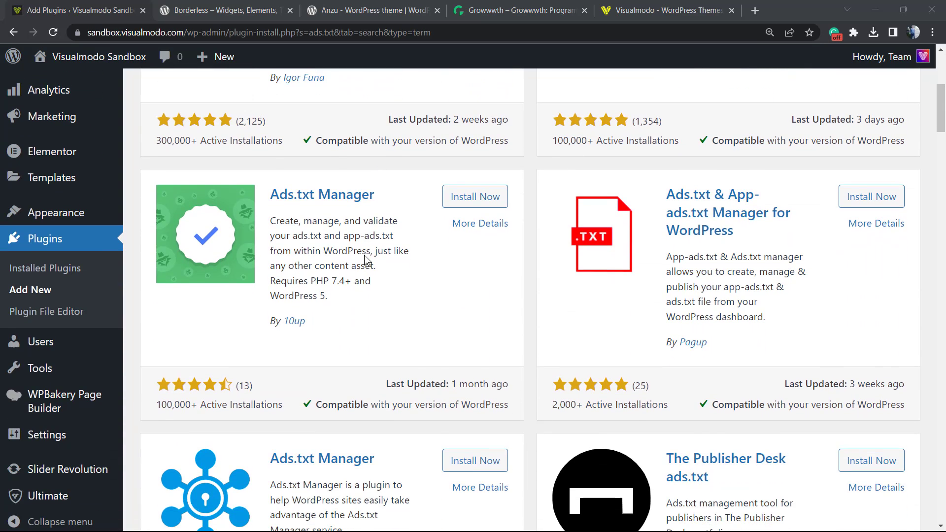
pyautogui.moveTo(311, 322); pyautogui.dragTo(295, 323)
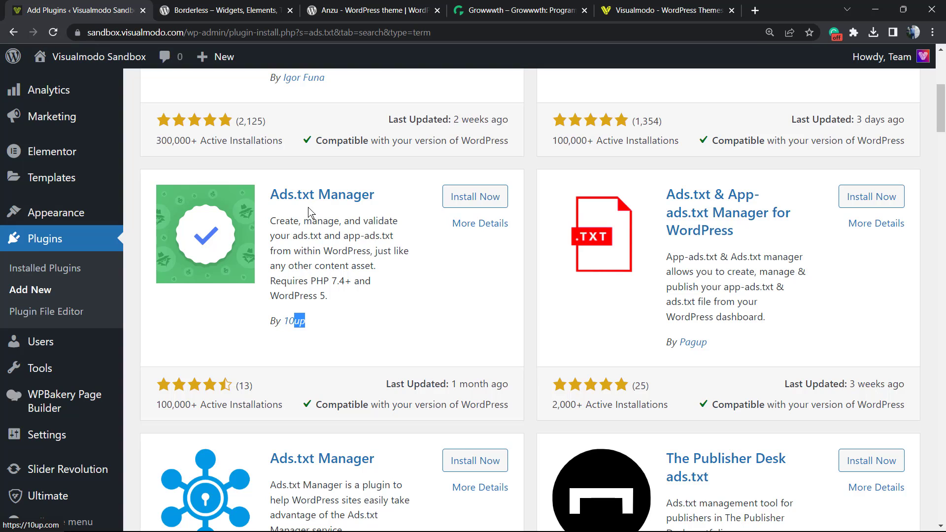
pyautogui.click(490, 196)
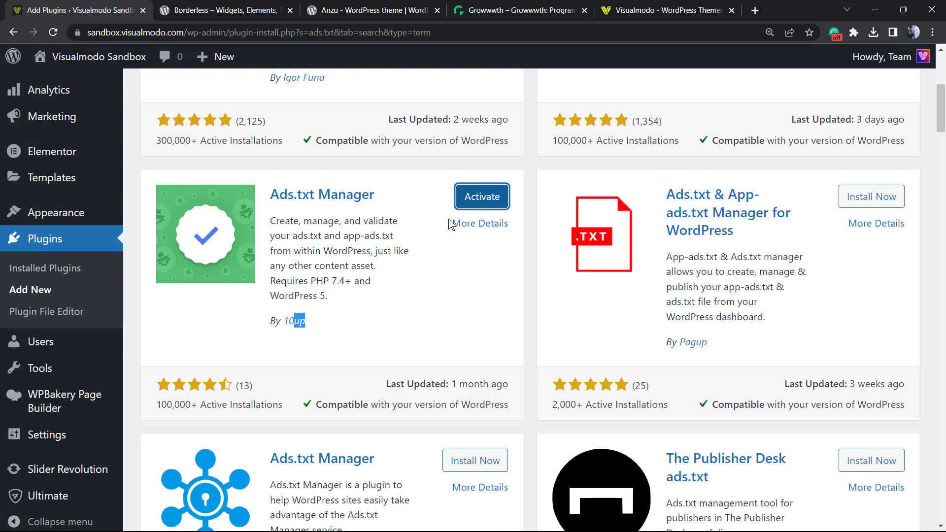
pyautogui.click(467, 197)
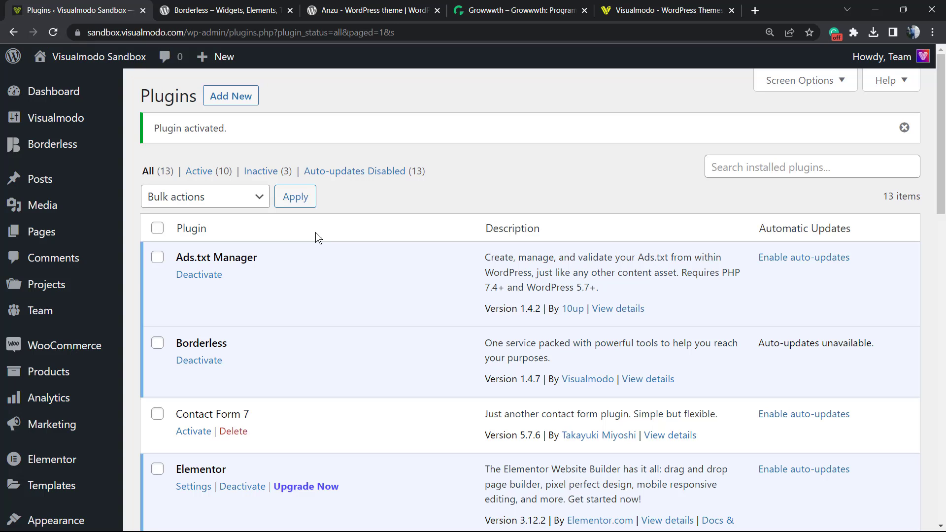
# Step: Scroll down the Plugins page to reach the Settings menu in the sidebar
pyautogui.scroll(-5, 97, 304)
pyautogui.moveTo(127, 291)
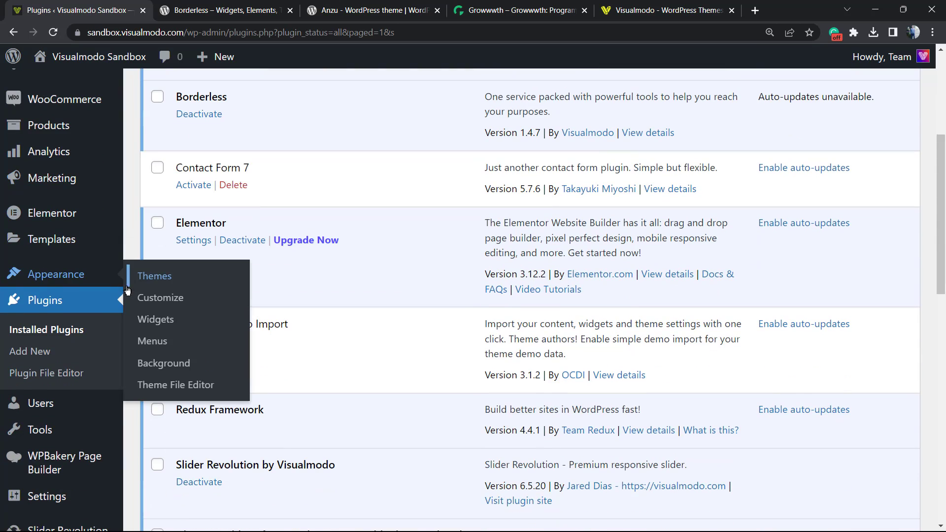
pyautogui.scroll(-3, 99, 316)
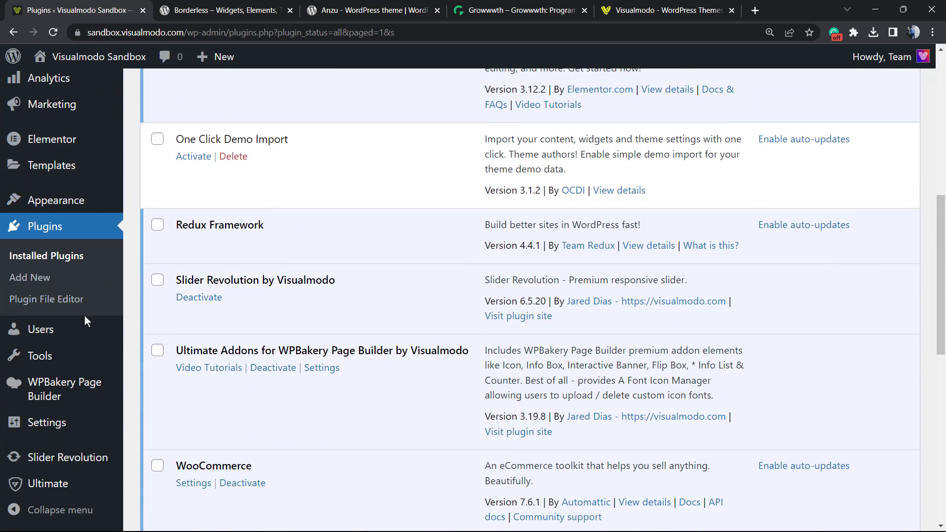
pyautogui.moveTo(68, 424)
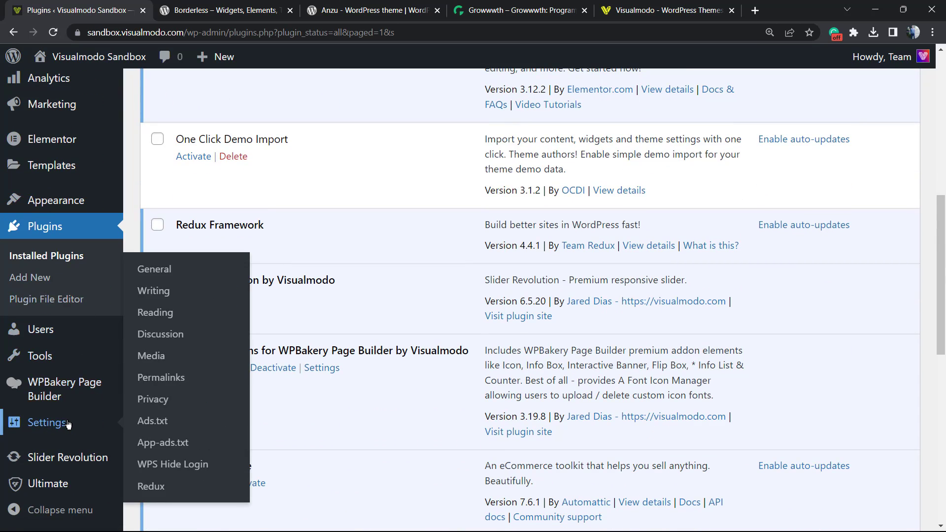
# Step: Open the Ads.txt settings page, paste the google.com entry into line 1, and zoom in
pyautogui.click(198, 422)
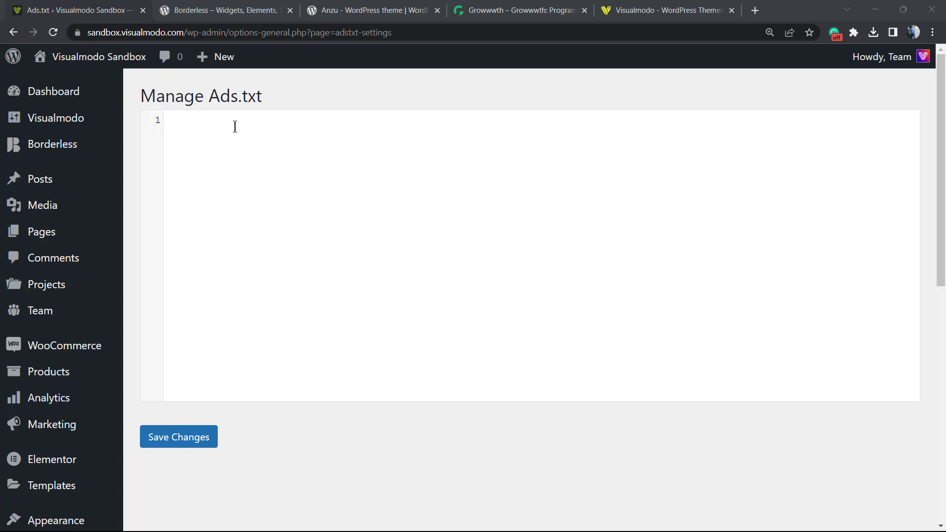
pyautogui.click(235, 126)
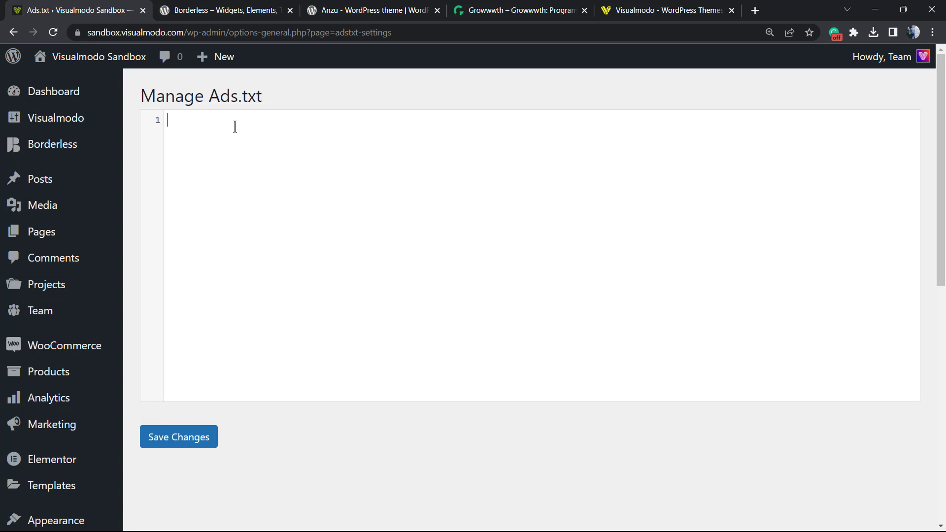
pyautogui.hotkey('ctrl', 'v')
pyautogui.hotkey('ctrl', '+')
pyautogui.hotkey('ctrl', '+')
pyautogui.hotkey('ctrl', '+')
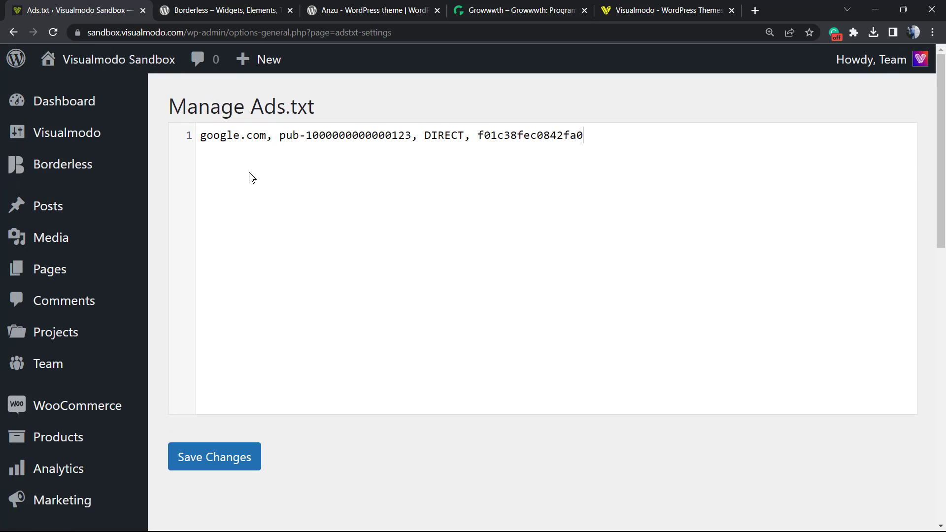
# Step: Highlight the publisher ID and certification ID in the pasted entry
pyautogui.doubleClick(323, 139)
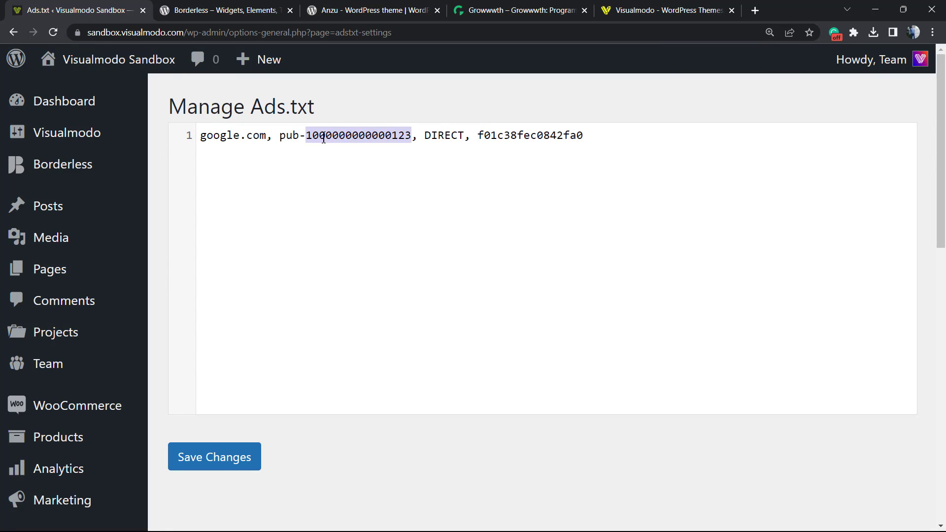
pyautogui.doubleClick(526, 138)
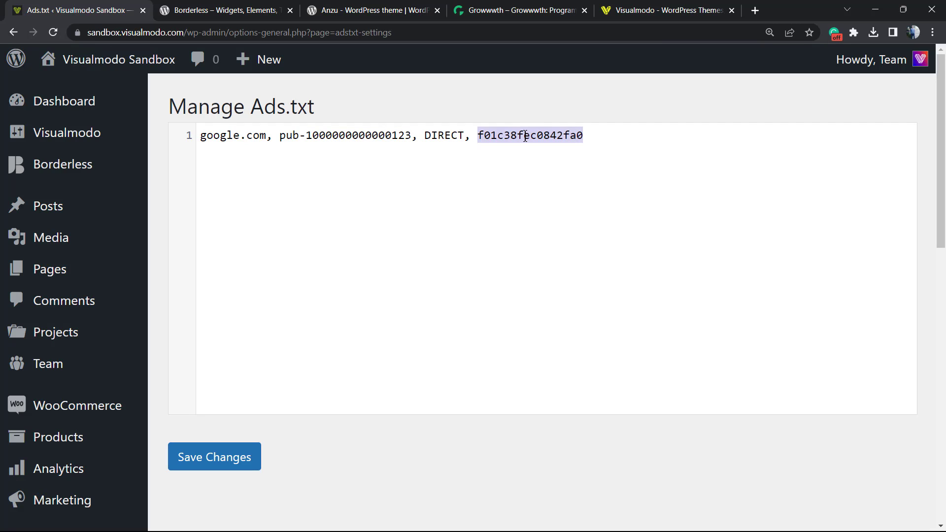
pyautogui.doubleClick(373, 135)
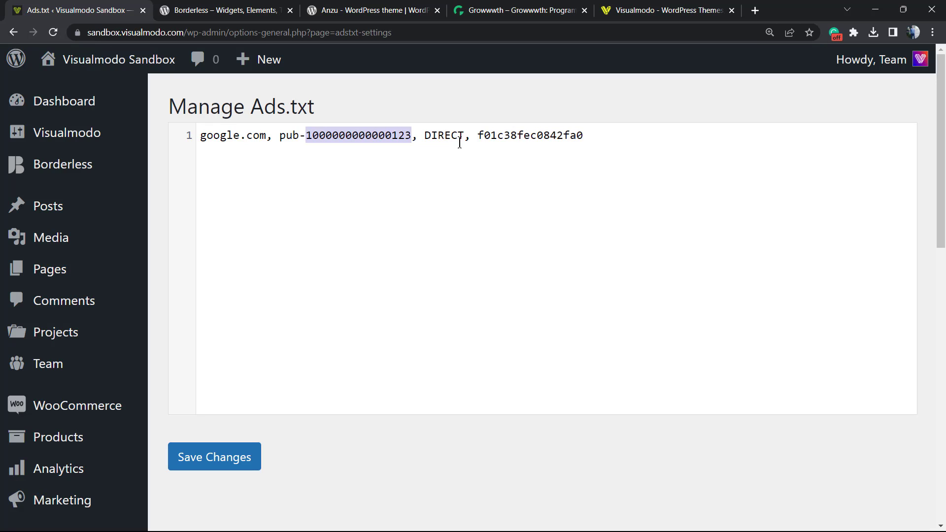
# Step: Add an empty second line after the entry and save the changes
pyautogui.click(615, 133)
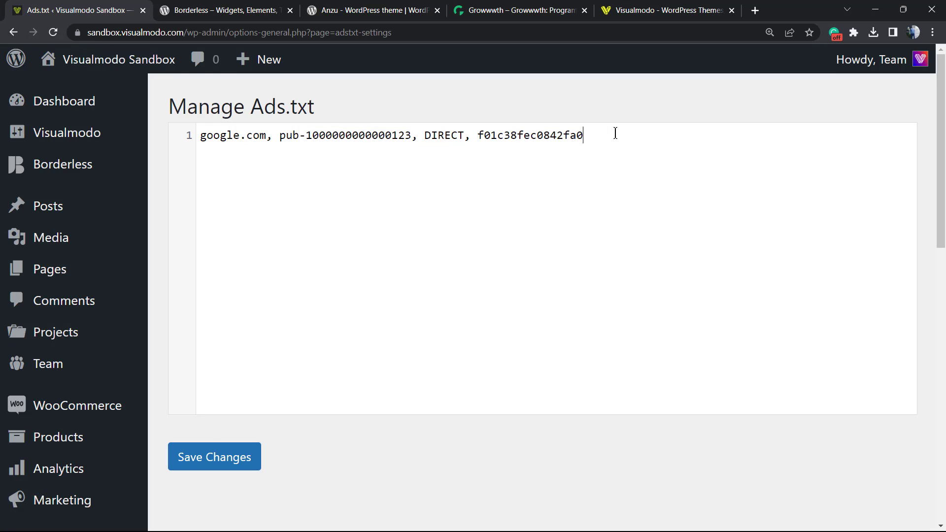
pyautogui.press('Return')
pyautogui.click(228, 457)
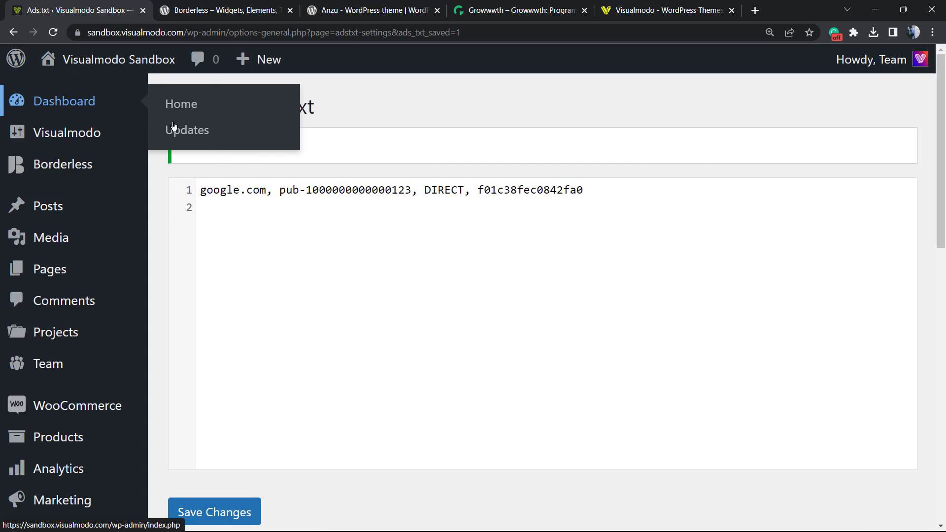
# Step: Open the live sandbox site in a new browser tab
pyautogui.rightClick(72, 97)
pyautogui.press('Escape')
pyautogui.moveTo(98, 62)
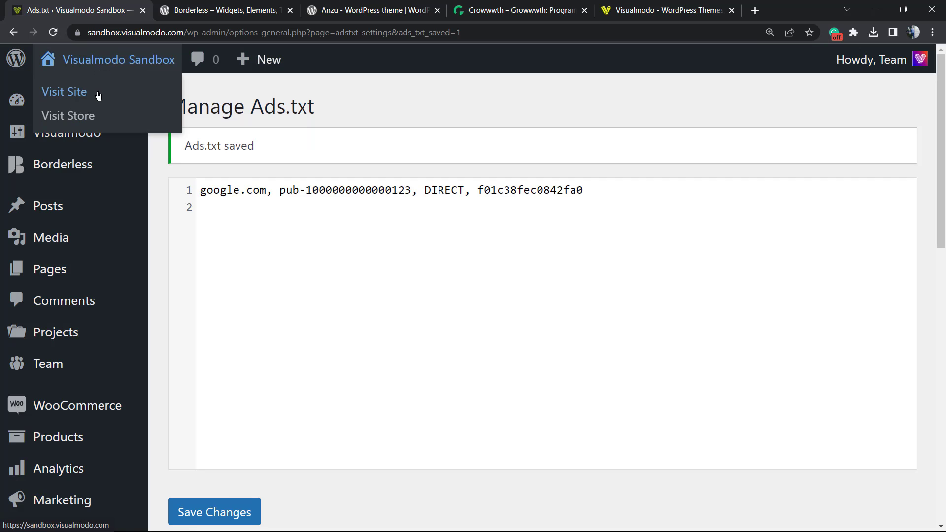
pyautogui.rightClick(98, 96)
pyautogui.click(118, 103)
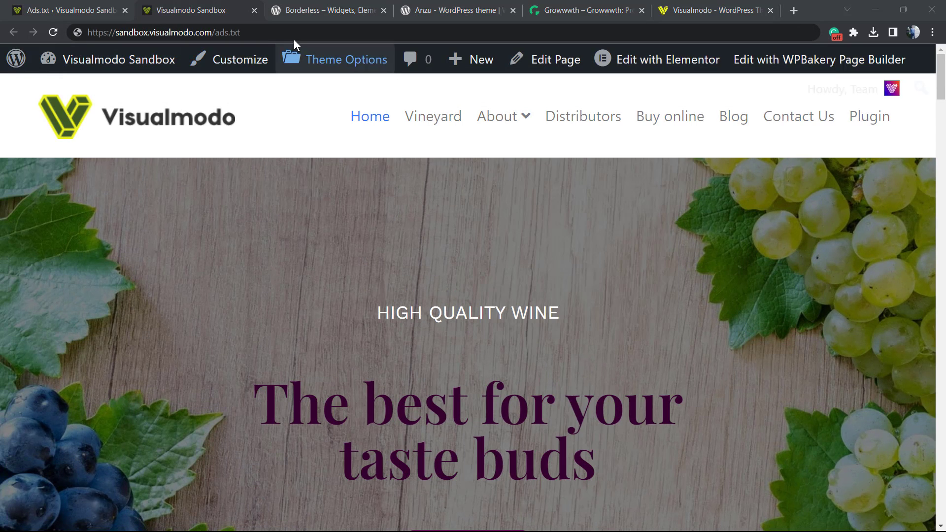
# Step: Load sandbox.visualmodo.com/ads.txt to confirm the entry, then return to the Manage Ads.txt tab
pyautogui.moveTo(273, 35)
pyautogui.mouseDown()
pyautogui.moveTo(213, 35)
pyautogui.moveTo(260, 35)
pyautogui.mouseUp()
pyautogui.press('Return')
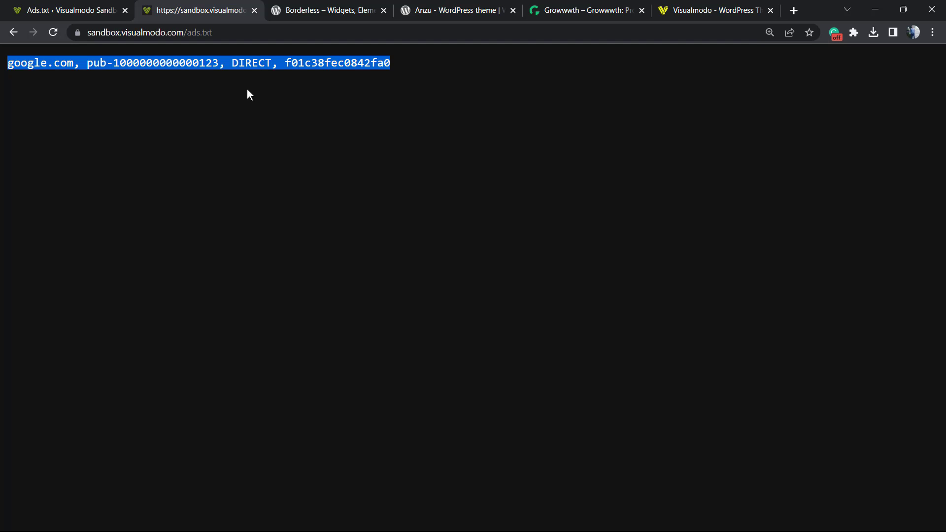
pyautogui.hotkey('ctrl', 'shift', 'Tab')
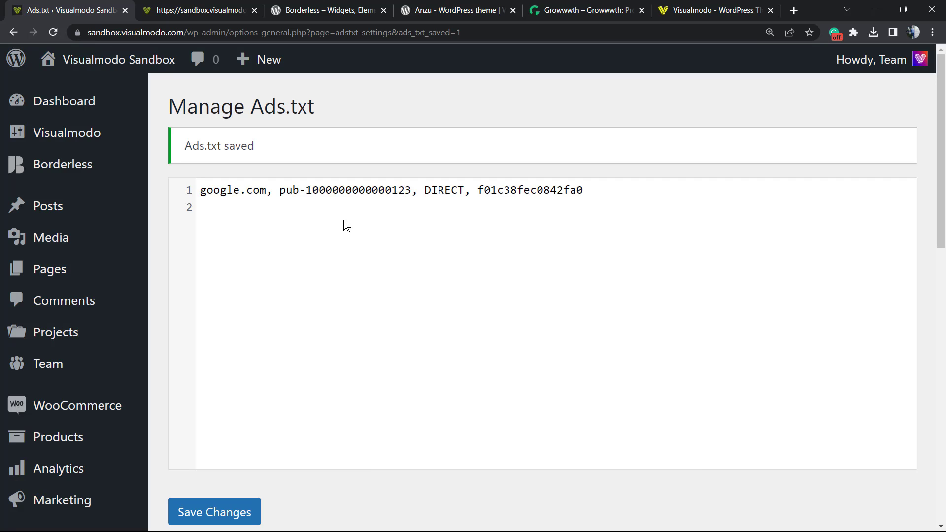
# Step: Highlight the publisher number and hash f01c38fec0842fa0 in the saved entry, then go to the Borderless tab
pyautogui.doubleClick(383, 193)
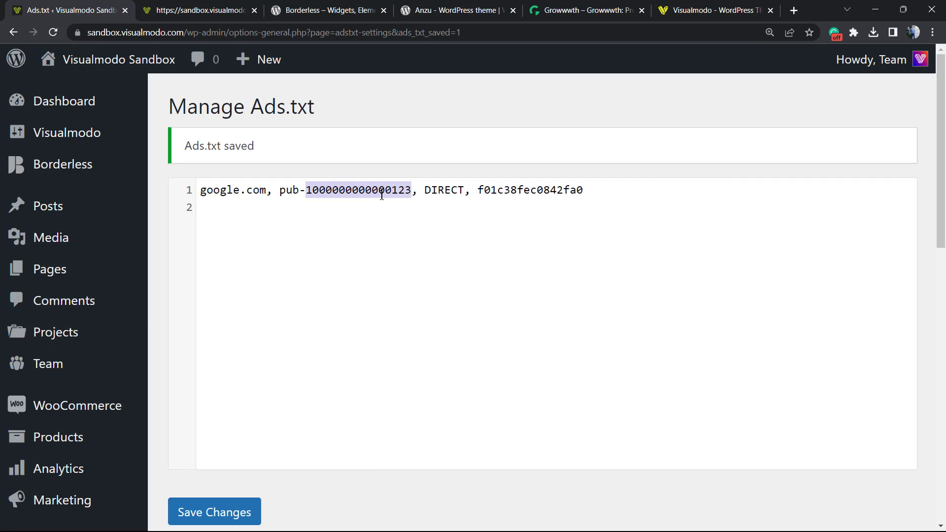
pyautogui.doubleClick(512, 192)
pyautogui.doubleClick(372, 192)
pyautogui.click(240, 191)
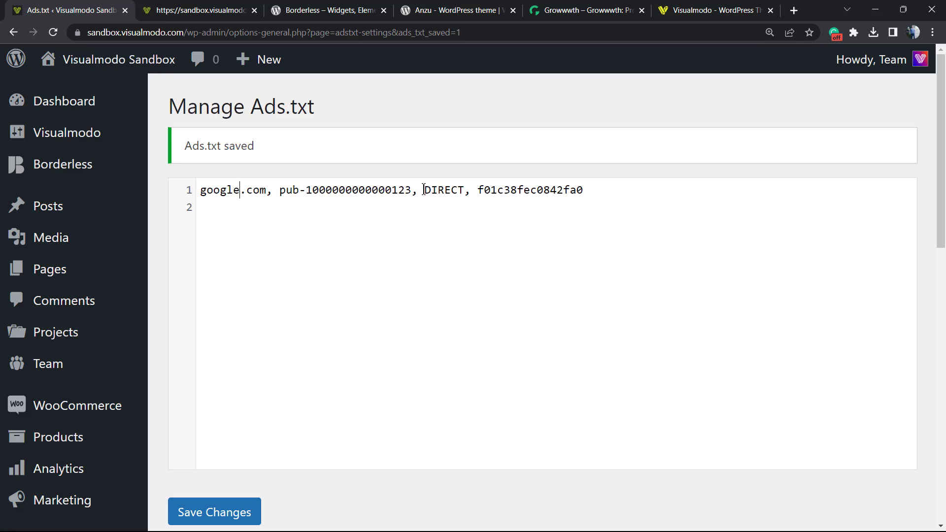
pyautogui.doubleClick(524, 191)
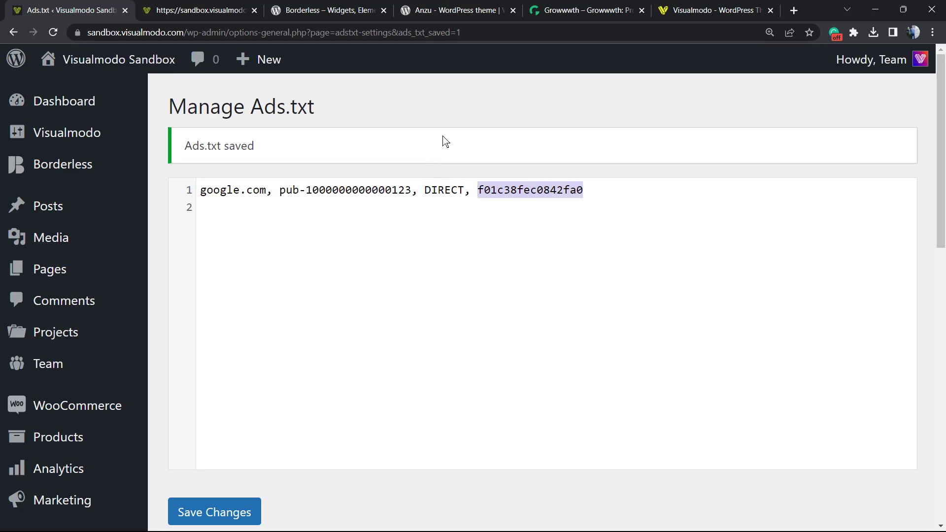
pyautogui.click(359, 6)
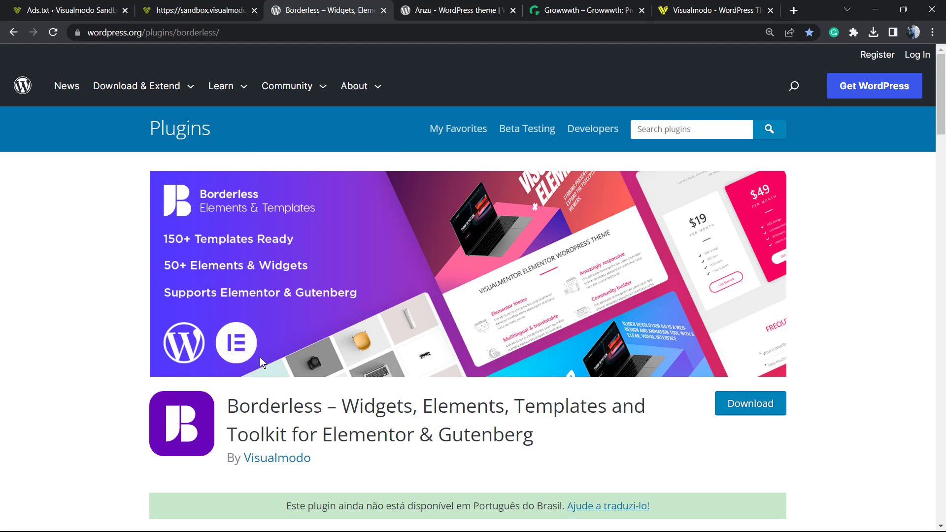
# Step: Highlight 'Widgets' in the Borderless title and 'Anzu' on the theme page, ending on Growwwth
pyautogui.doubleClick(391, 405)
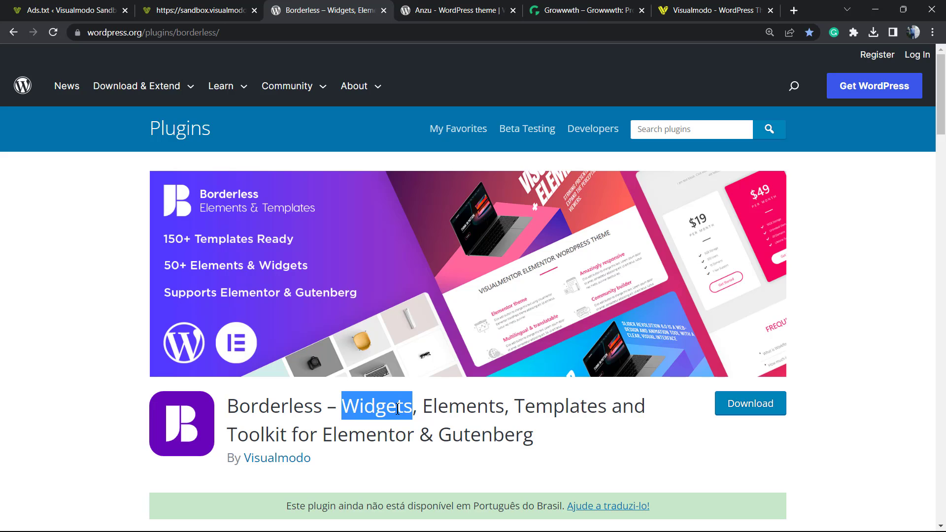
pyautogui.click(452, 14)
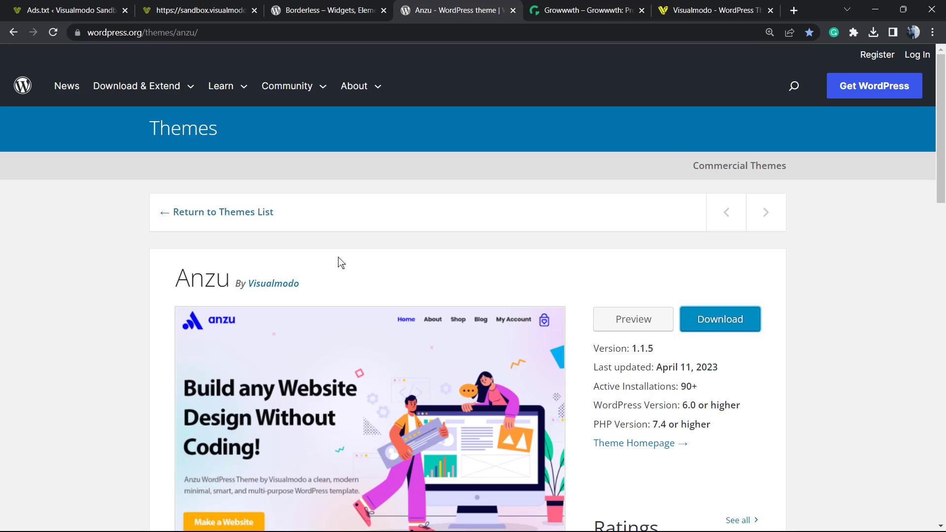
pyautogui.doubleClick(191, 289)
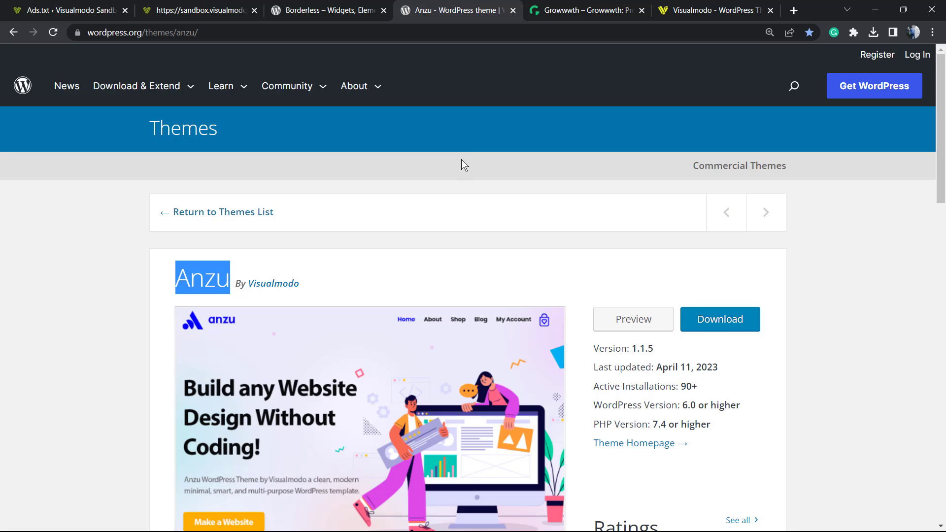
pyautogui.click(583, 4)
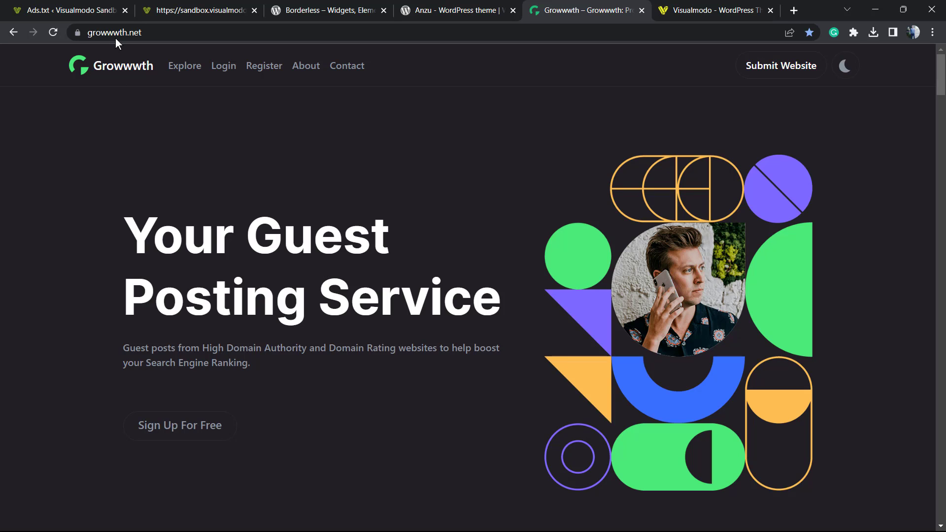
# Step: Scroll the Growwwth page, then go to the Visualmodo homepage and highlight its Plugins & Templates heading
pyautogui.scroll(-12, 503, 222)
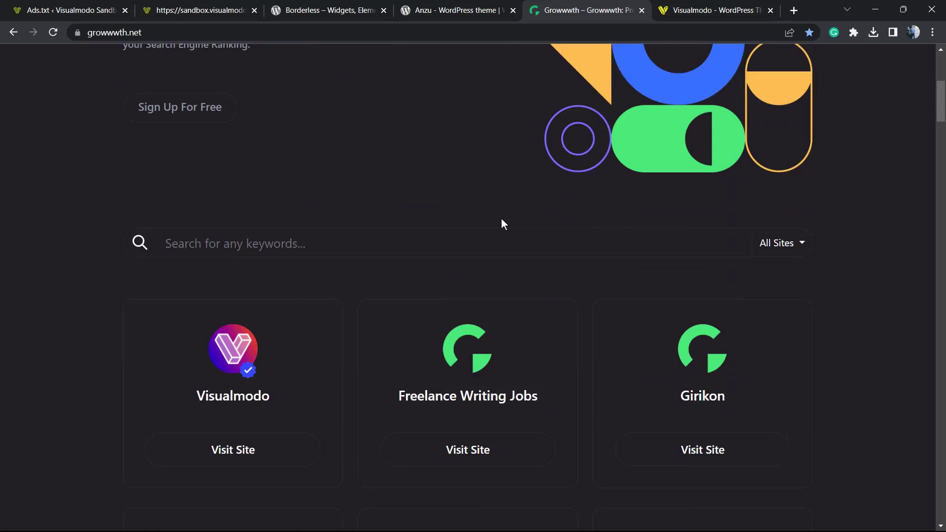
pyautogui.scroll(5, 499, 224)
pyautogui.scroll(10, 405, 270)
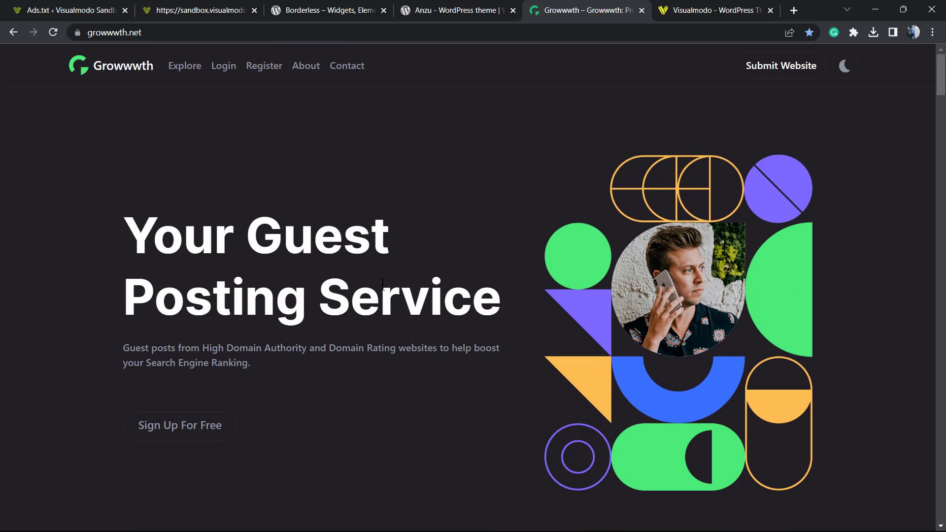
pyautogui.click(692, 9)
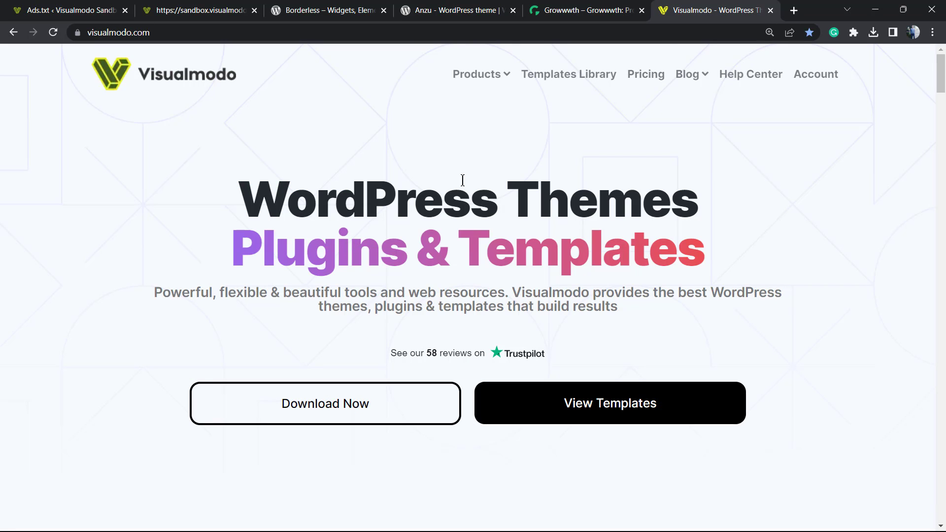
pyautogui.doubleClick(352, 235)
pyautogui.tripleClick(352, 236)
pyautogui.click(361, 234)
# Step: Open the Templates Library and scroll through templates like Winery 2, Lawyer and Scooter Rental
pyautogui.click(565, 77)
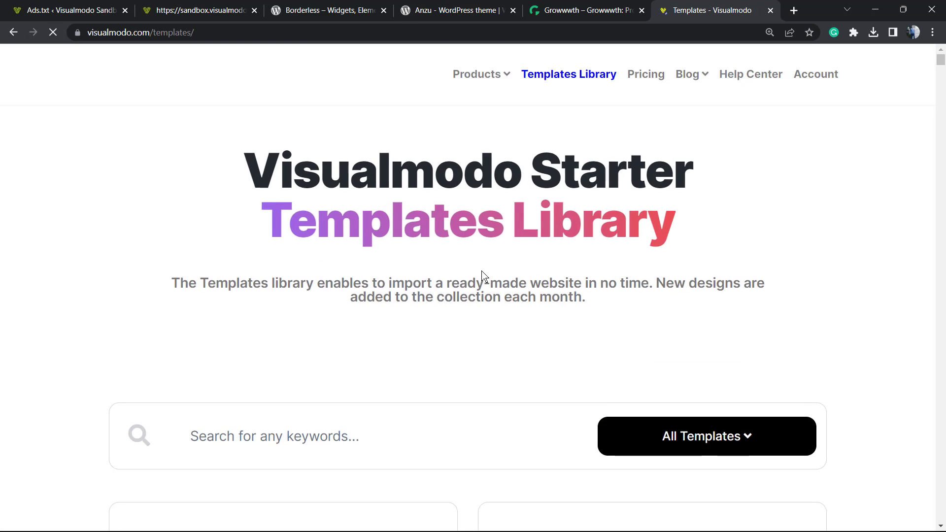
pyautogui.scroll(-7, 481, 274)
pyautogui.scroll(-20, 481, 274)
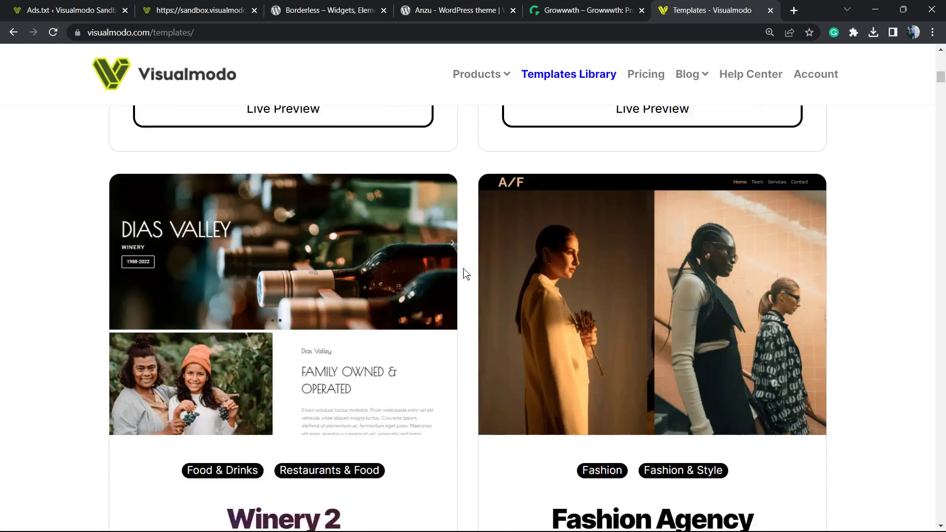
pyautogui.scroll(-20, 464, 275)
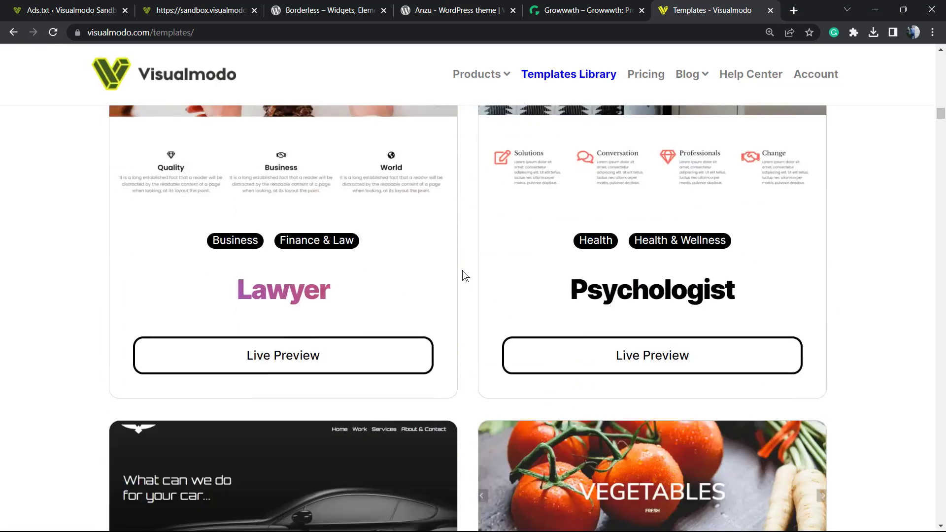
pyautogui.scroll(-20, 465, 275)
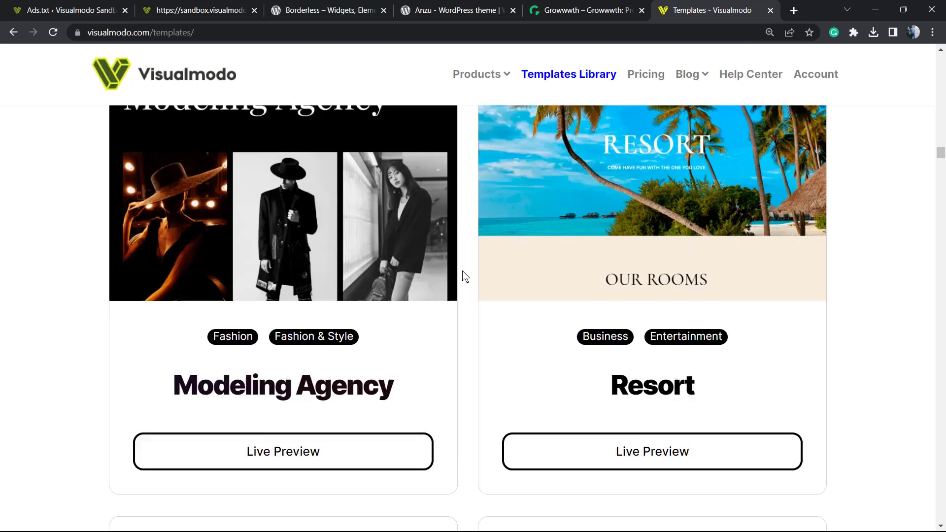
pyautogui.scroll(-20, 465, 279)
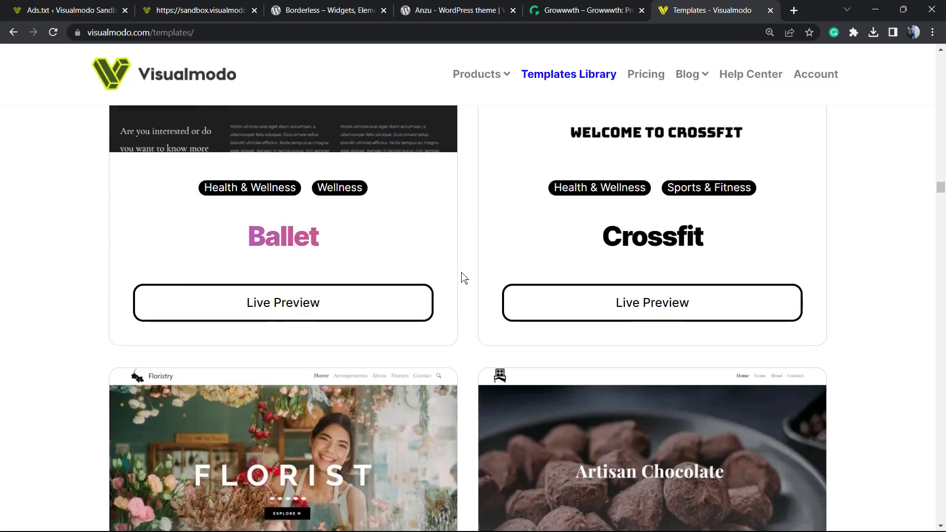
pyautogui.scroll(-20, 462, 279)
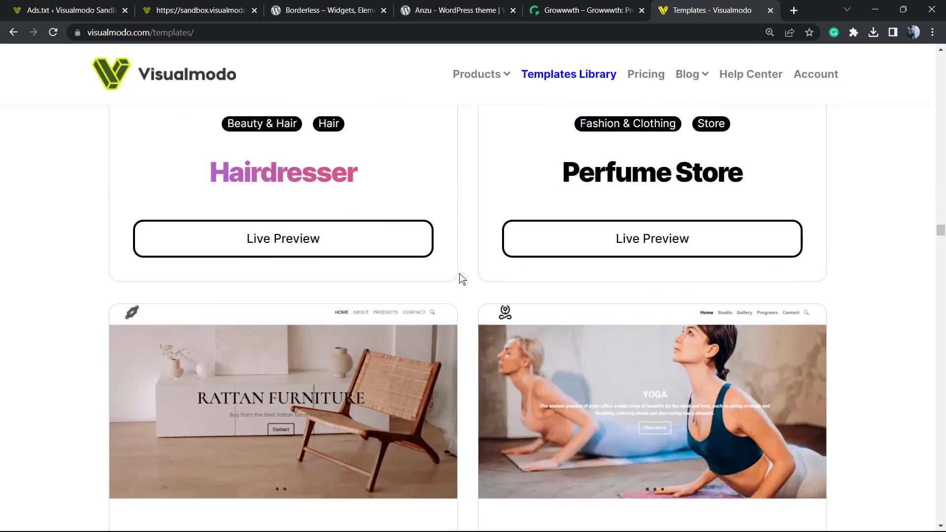
pyautogui.scroll(-20, 462, 279)
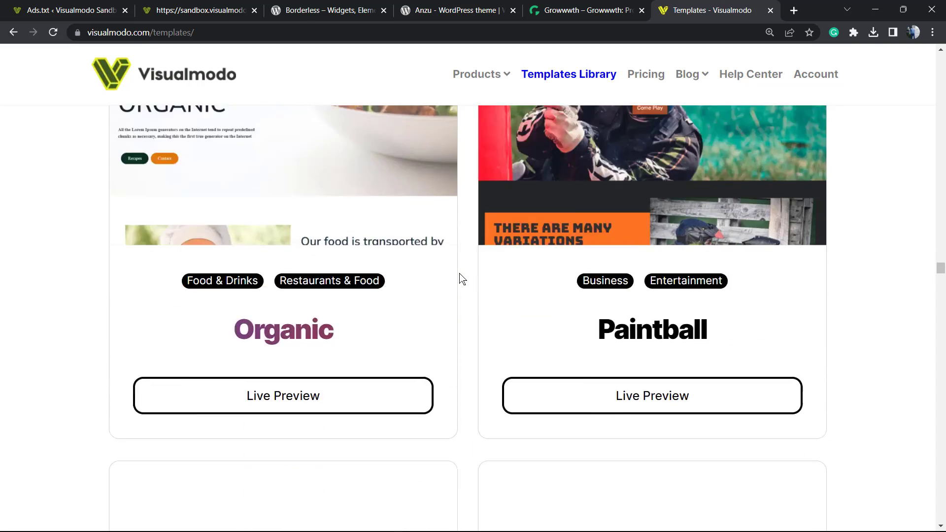
pyautogui.scroll(-20, 463, 279)
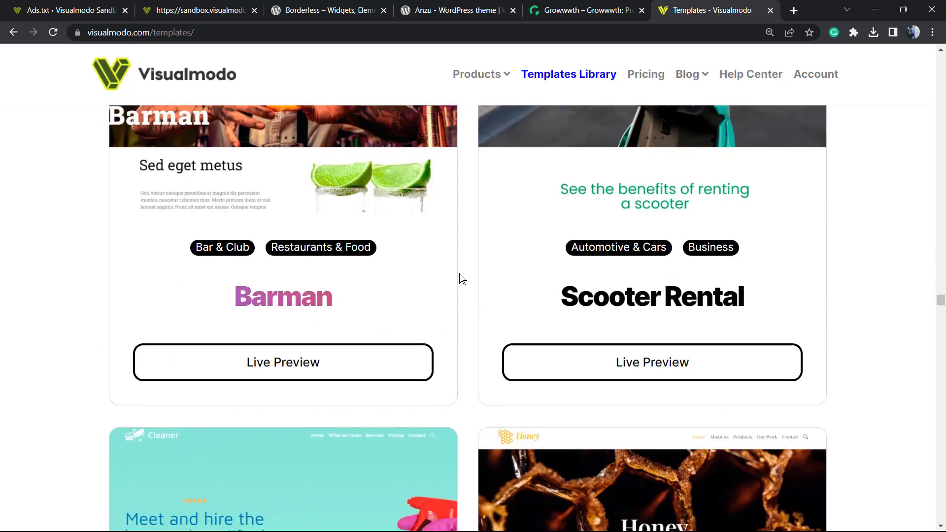